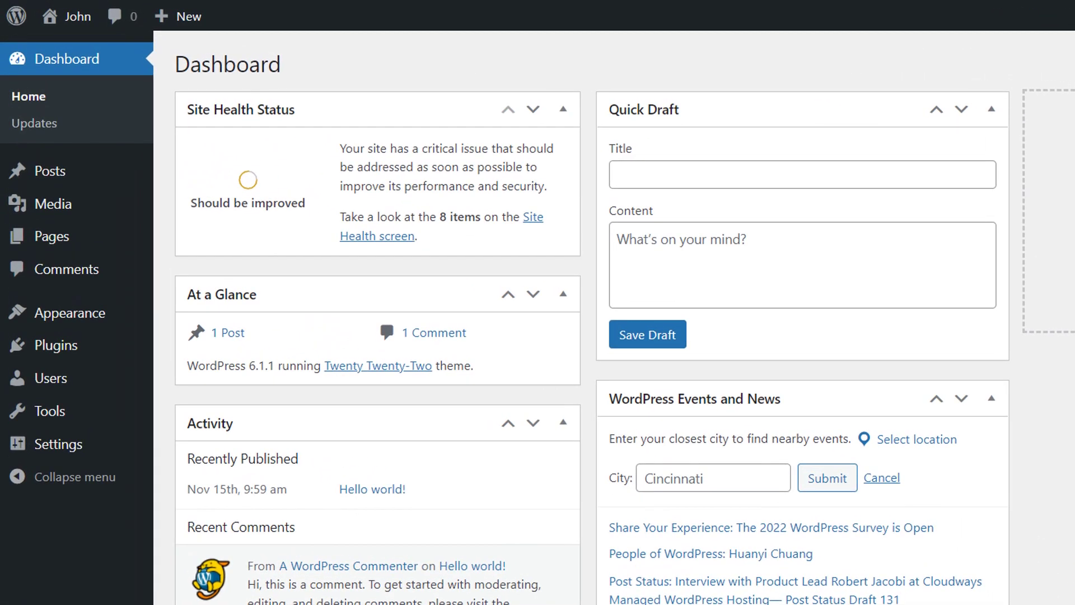
Select the Staff/Employee Business Directory plugin zip for upload under Plugins > Add New
left_click(40, 345)
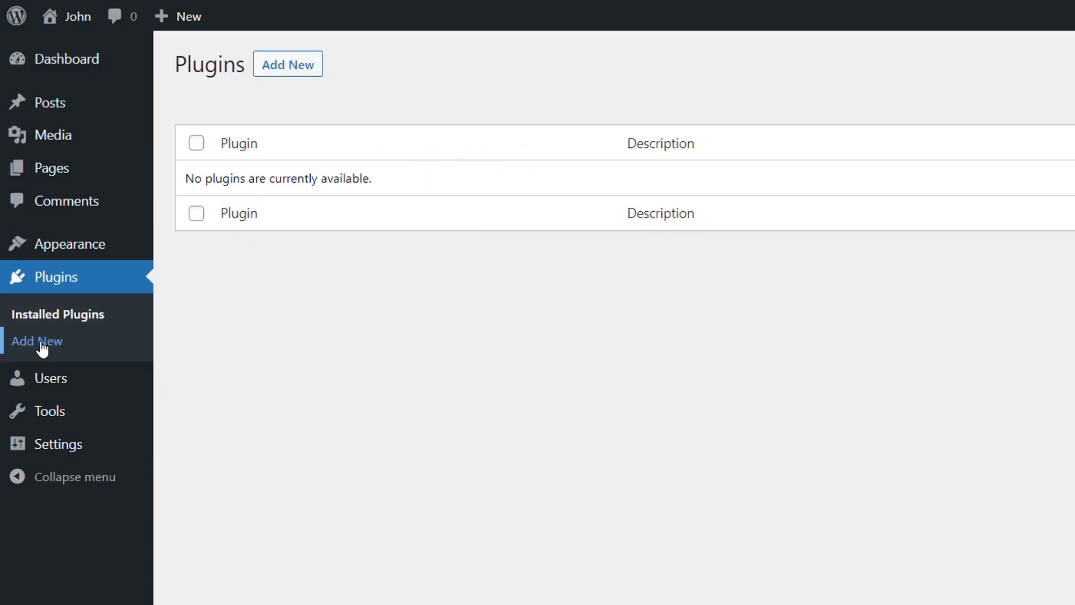
left_click(283, 68)
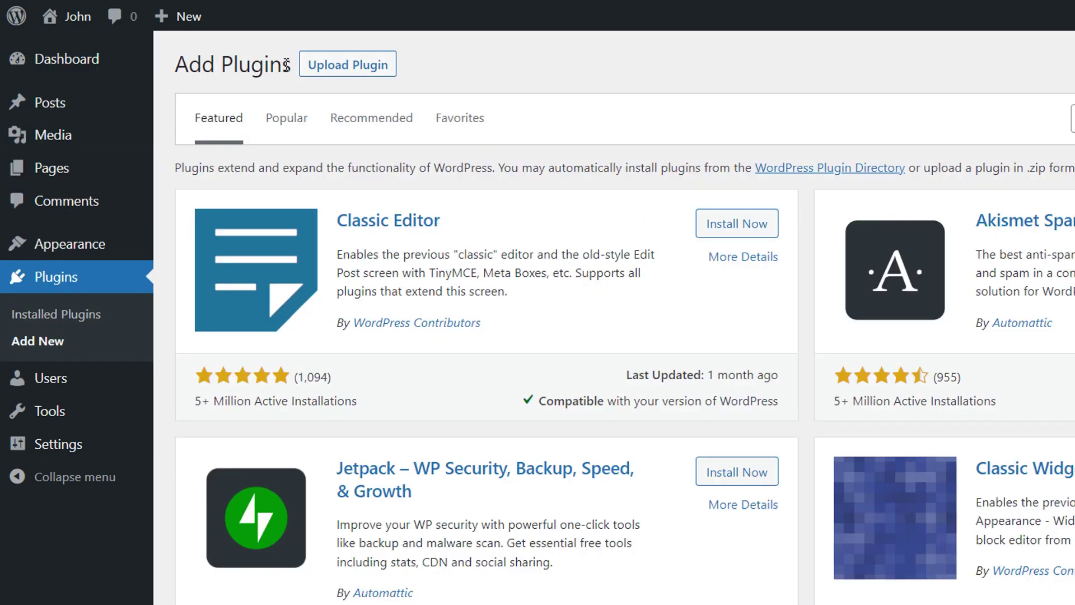
left_click(351, 66)
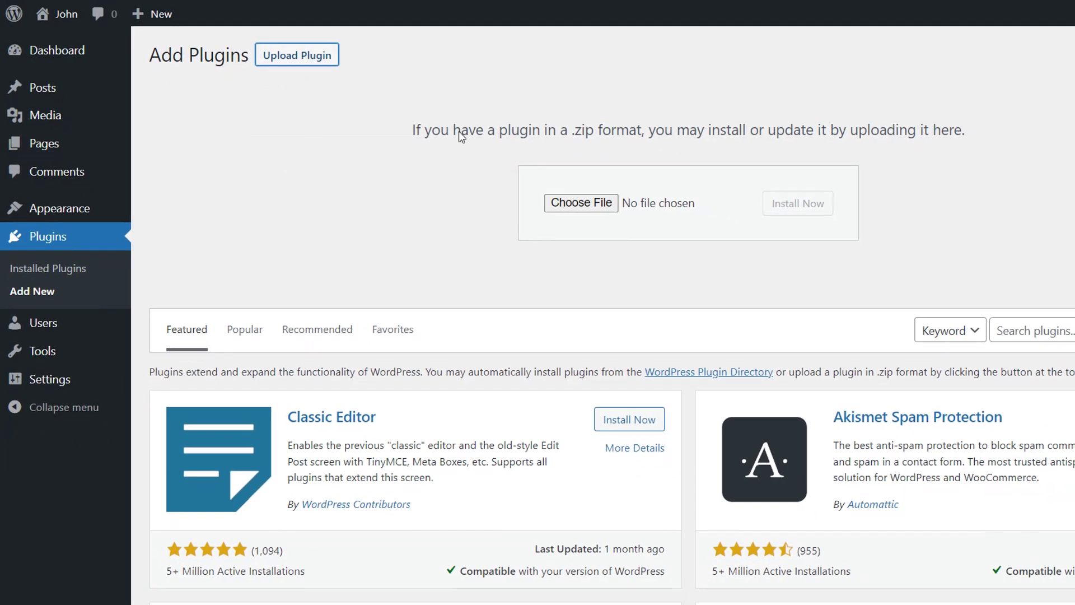
left_click(577, 204)
left_click(197, 178)
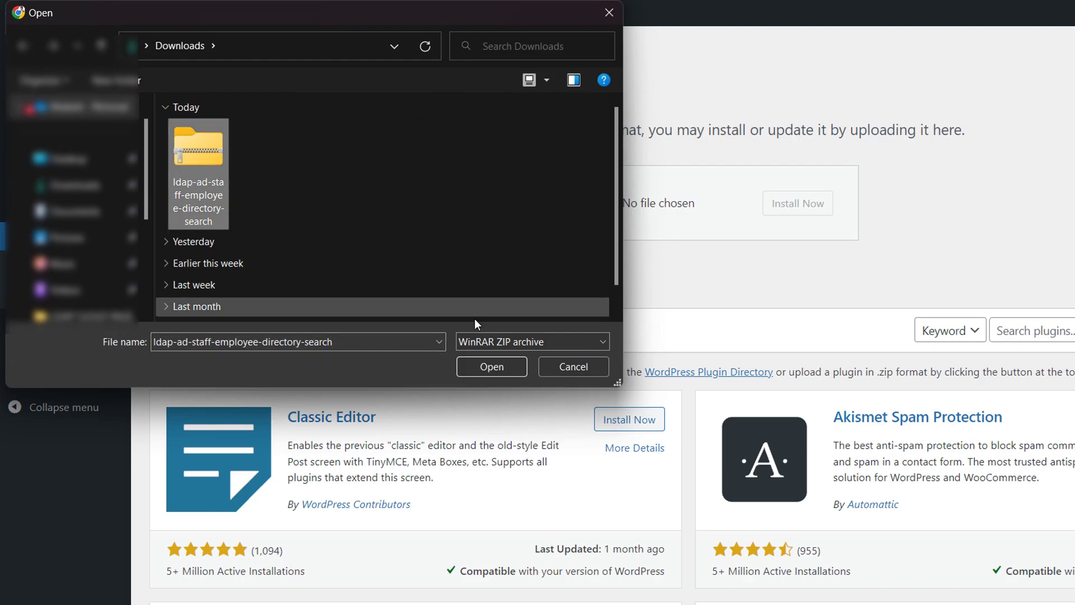
left_click(491, 366)
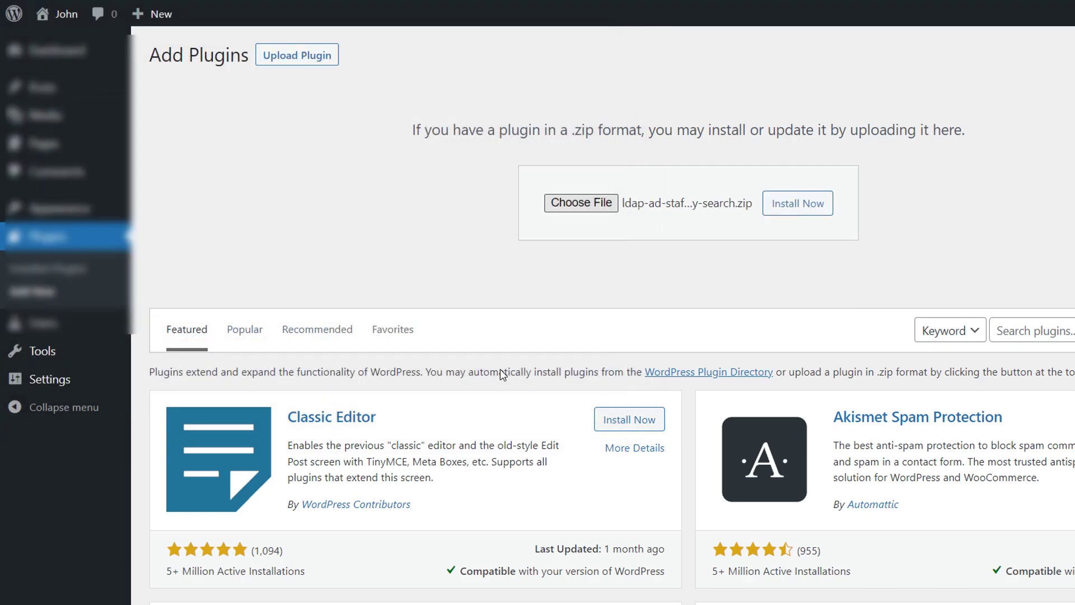
Install and activate the directory plugin and open its LDAP/AD connection settings
left_click(794, 204)
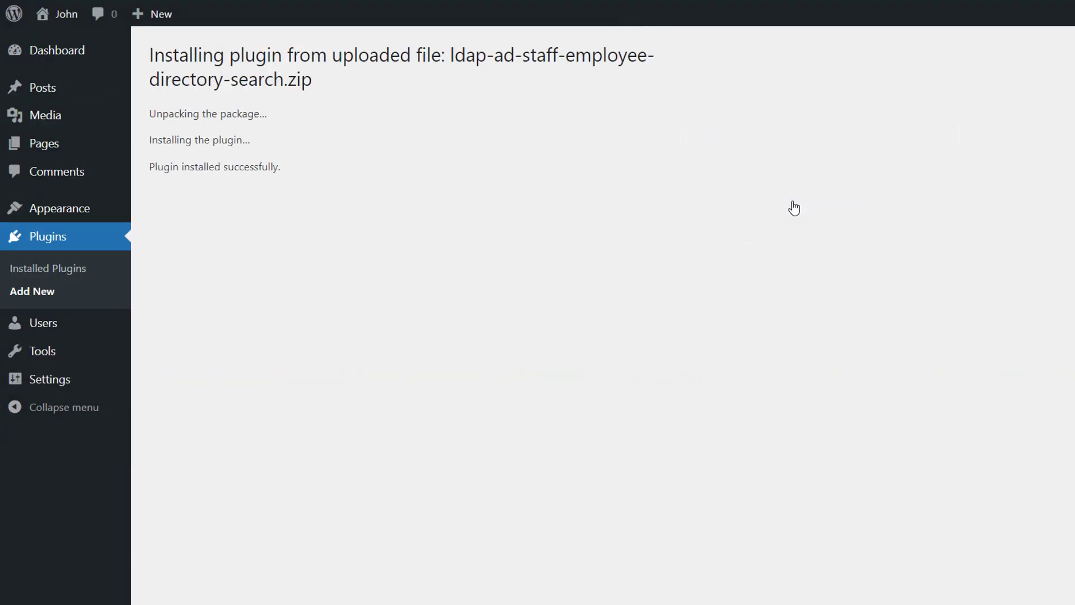
left_click(200, 202)
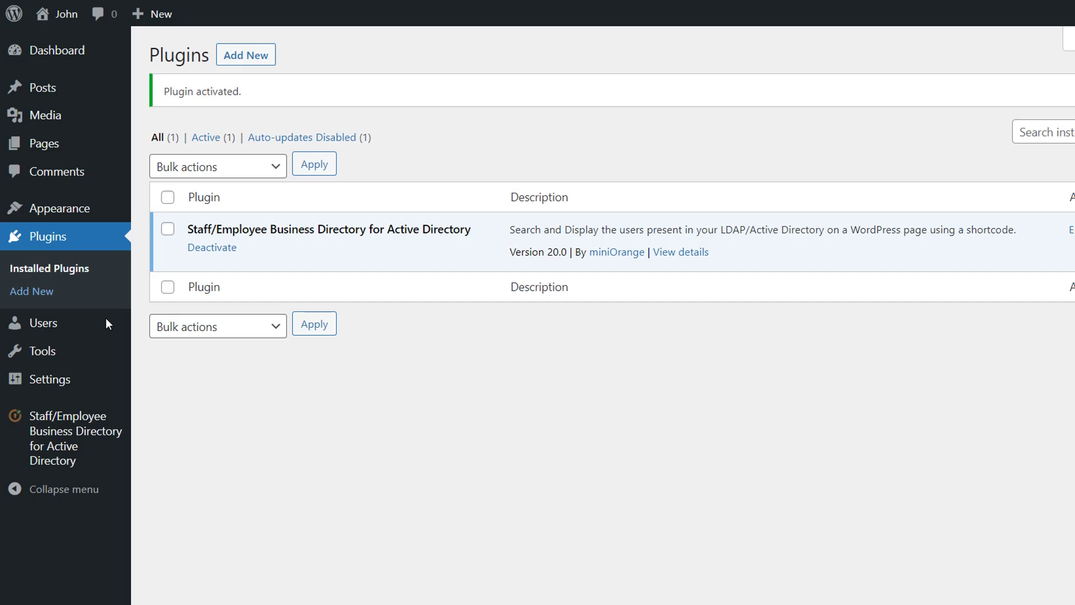
left_click(39, 436)
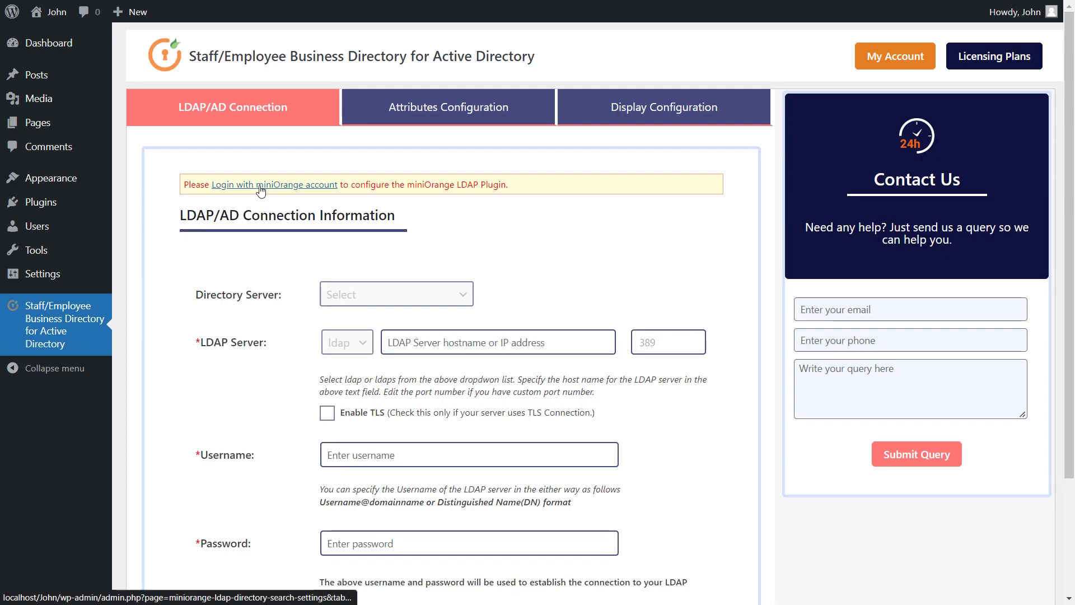
Log in with the miniOrange account credentials, activate the licence key, and go back to Plugin Configuration
left_click(260, 190)
left_click(581, 241)
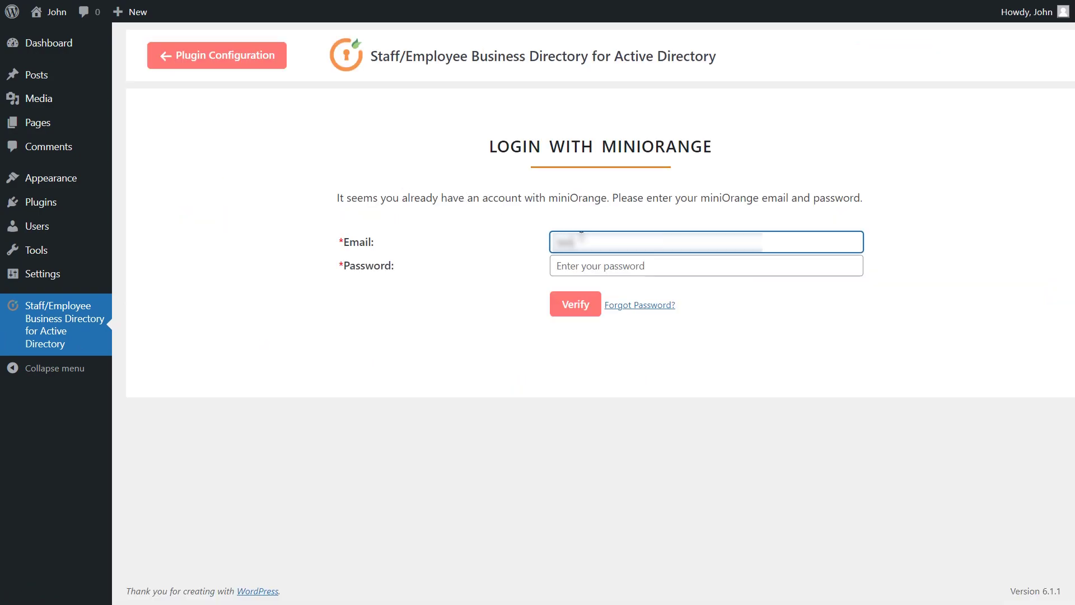
left_click(575, 304)
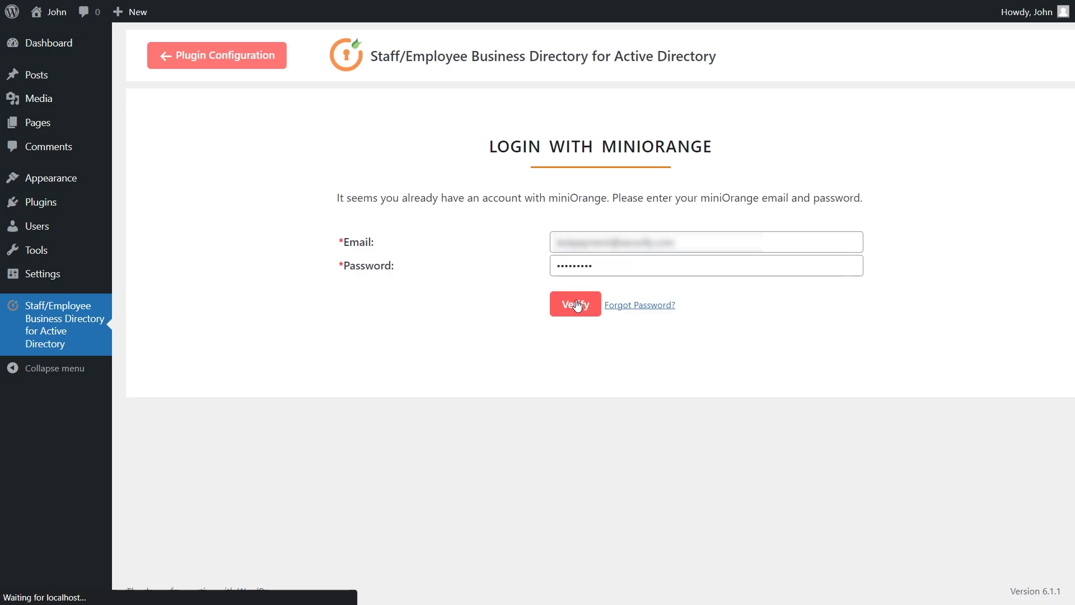
type("xxxxxxxxxxxx")
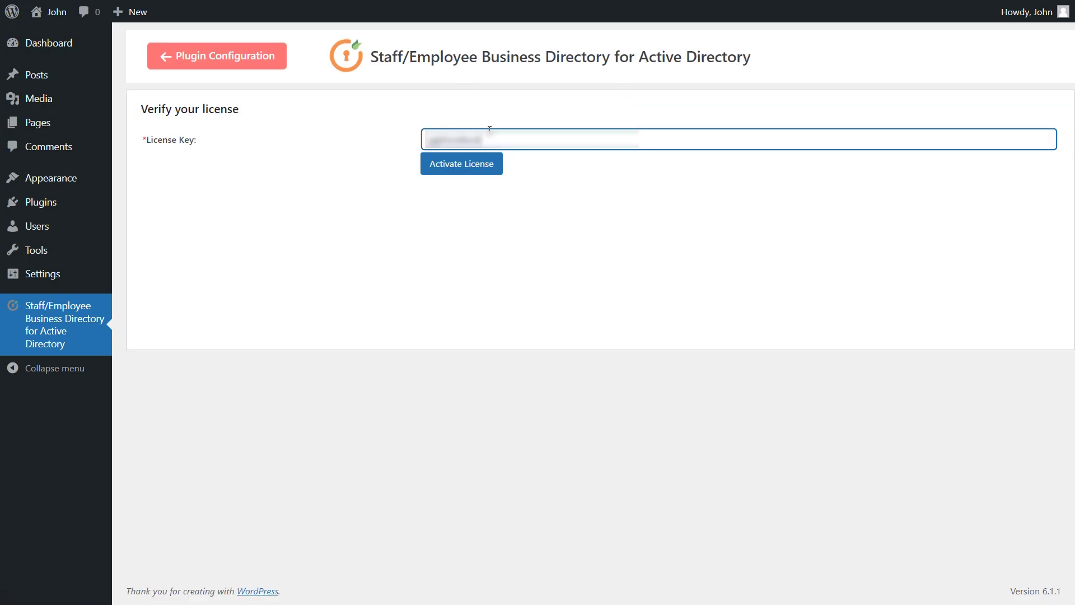
left_click(471, 173)
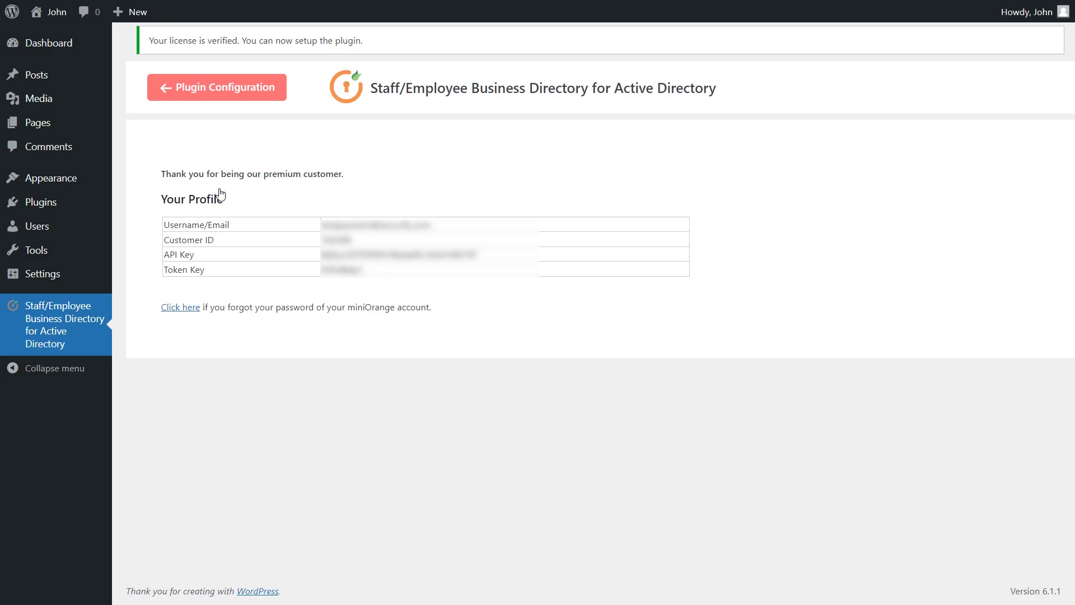
left_click(220, 90)
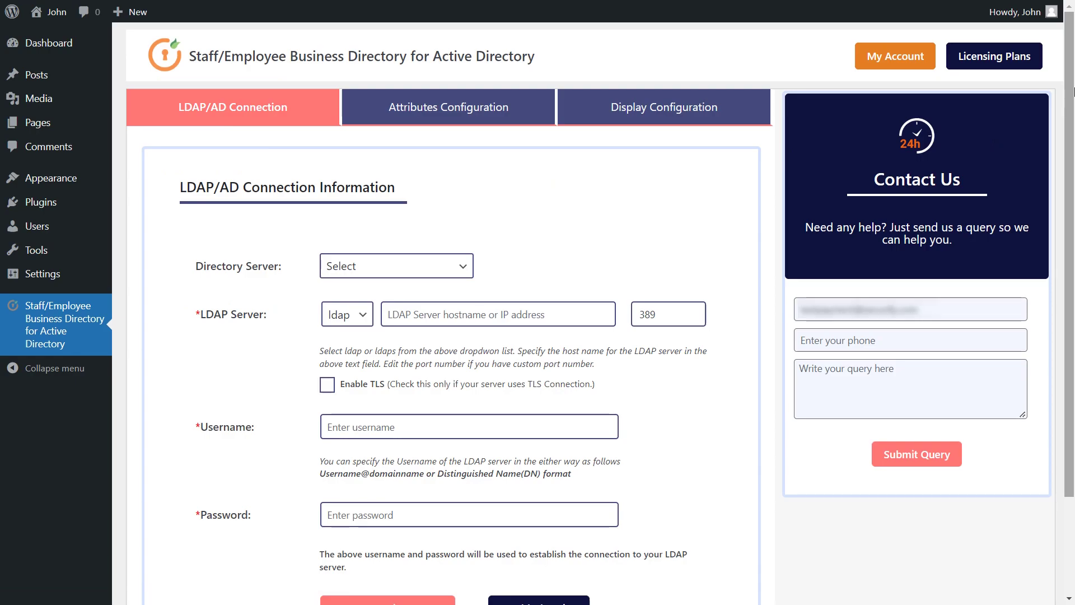
Set the directory server type to Microsoft Active Directory with the ldap protocol
scroll(730, 170, "down", 3)
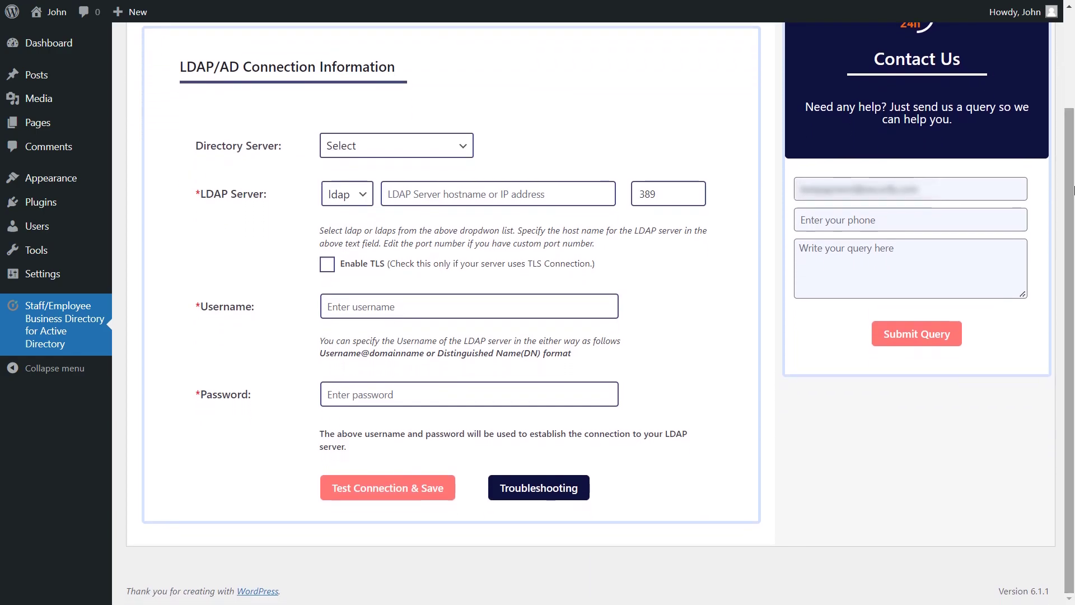
left_click(356, 146)
left_click(408, 182)
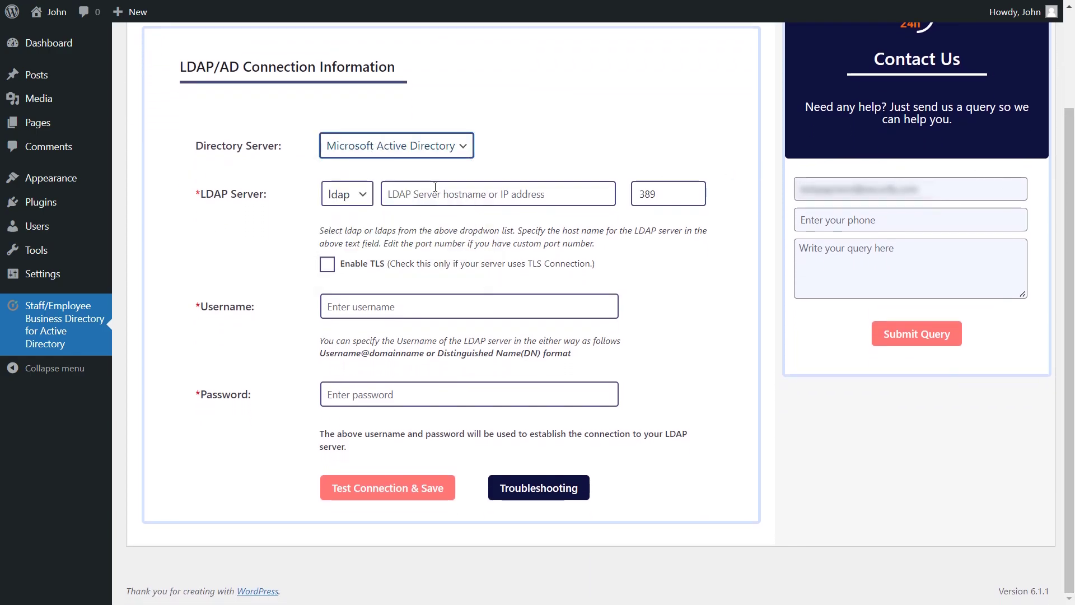
left_click(357, 195)
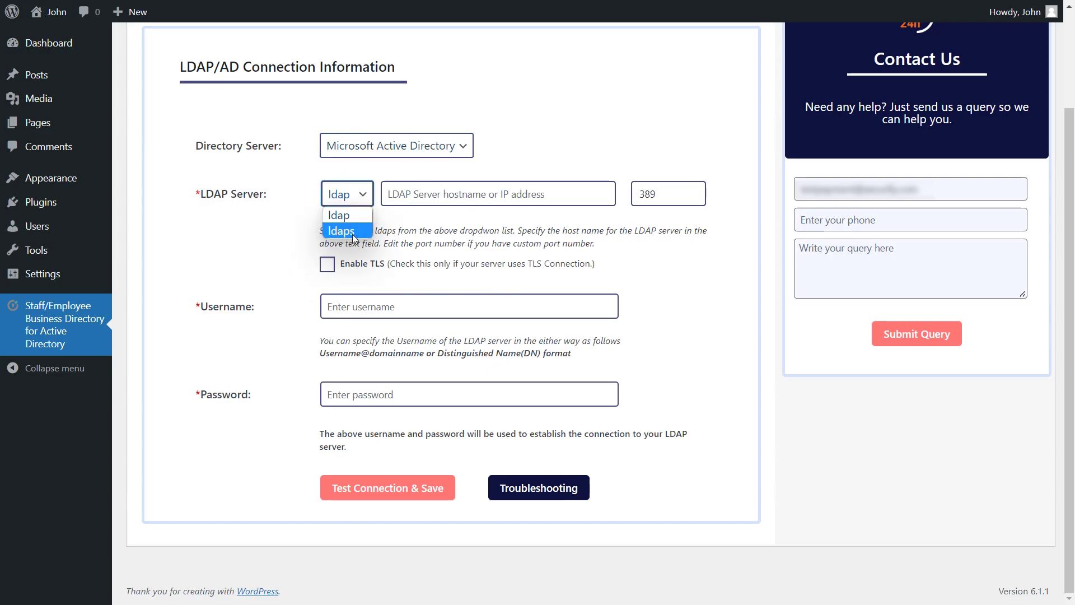
left_click(347, 217)
Enter server 10.0.0.1.178, the bind username and password, then test and save the connection
left_click(419, 191)
type("10.0.0.1")
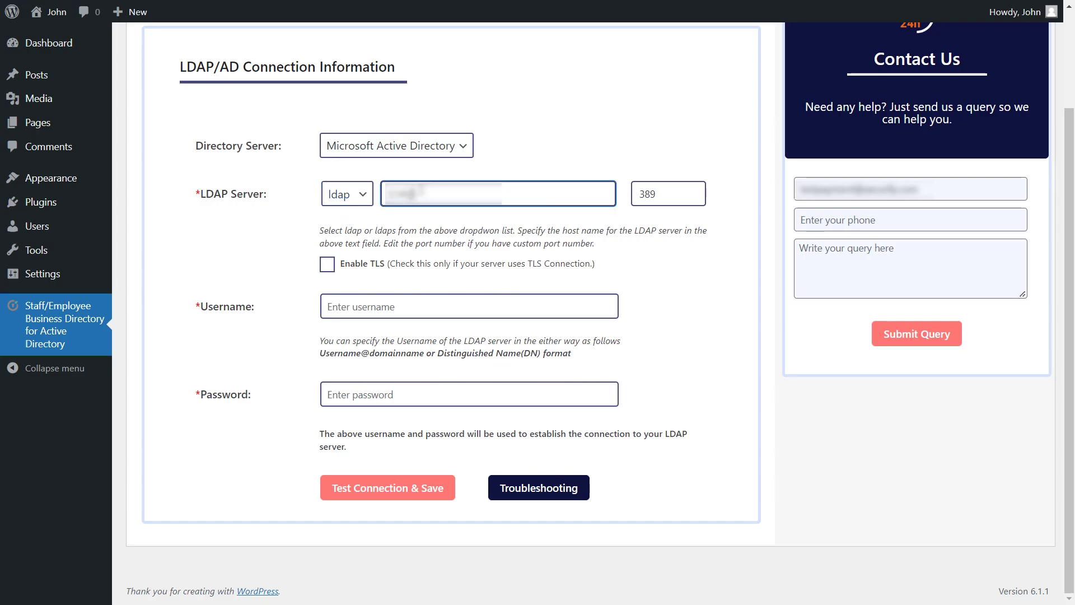
type(".178")
left_click(343, 306)
key("ctrl+v")
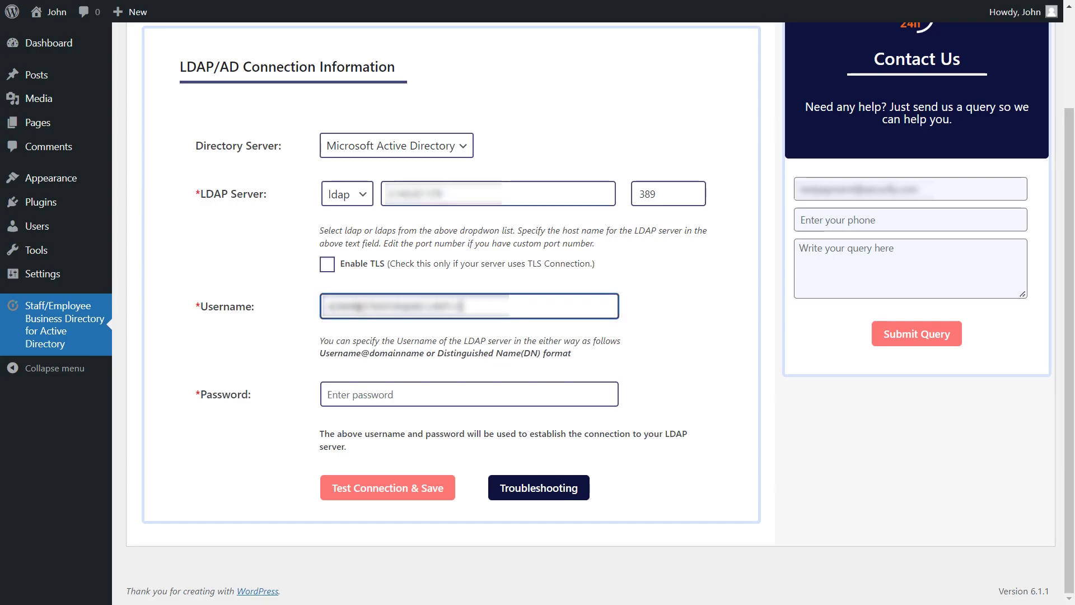
left_click(353, 394)
key("ctrl+v")
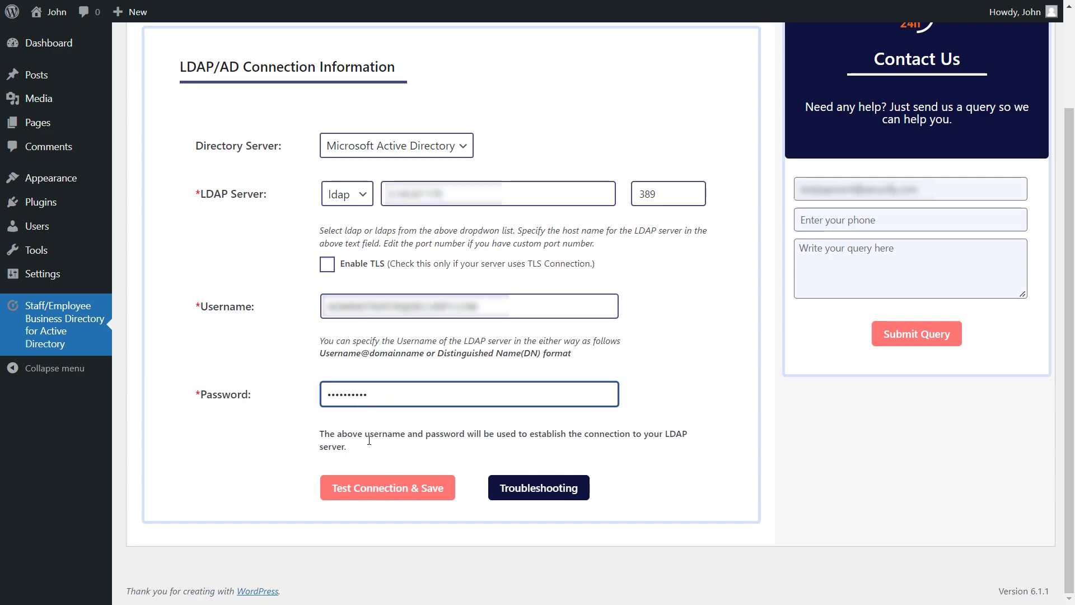
left_click(363, 494)
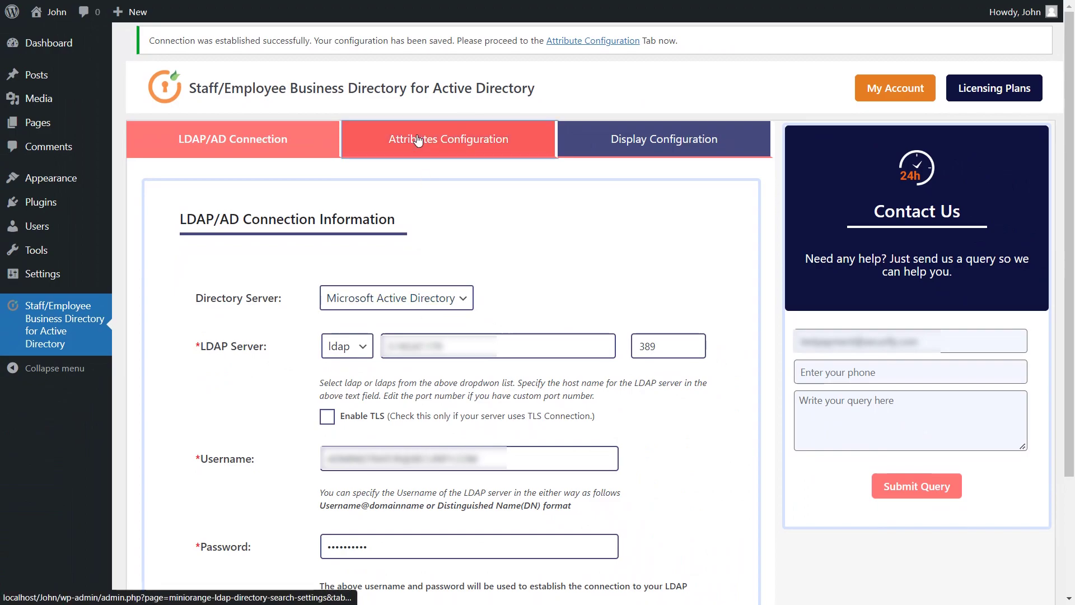
In Attributes Configuration, map label name to name and lastname to sn
left_click(418, 140)
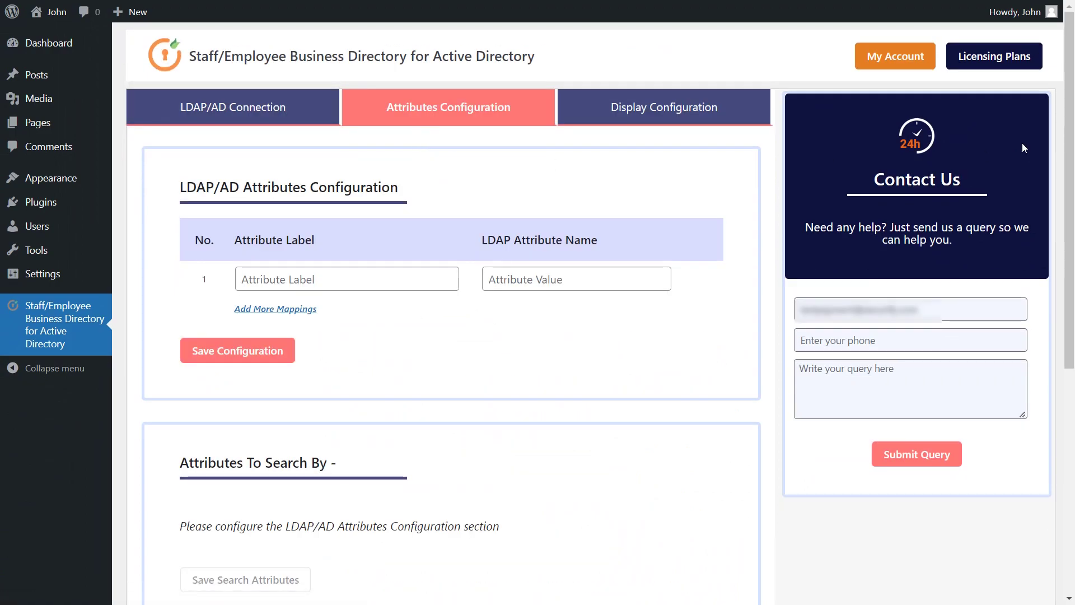
scroll(431, 161, "down", 2)
left_click(310, 166)
type("name")
left_click(487, 164)
type("name")
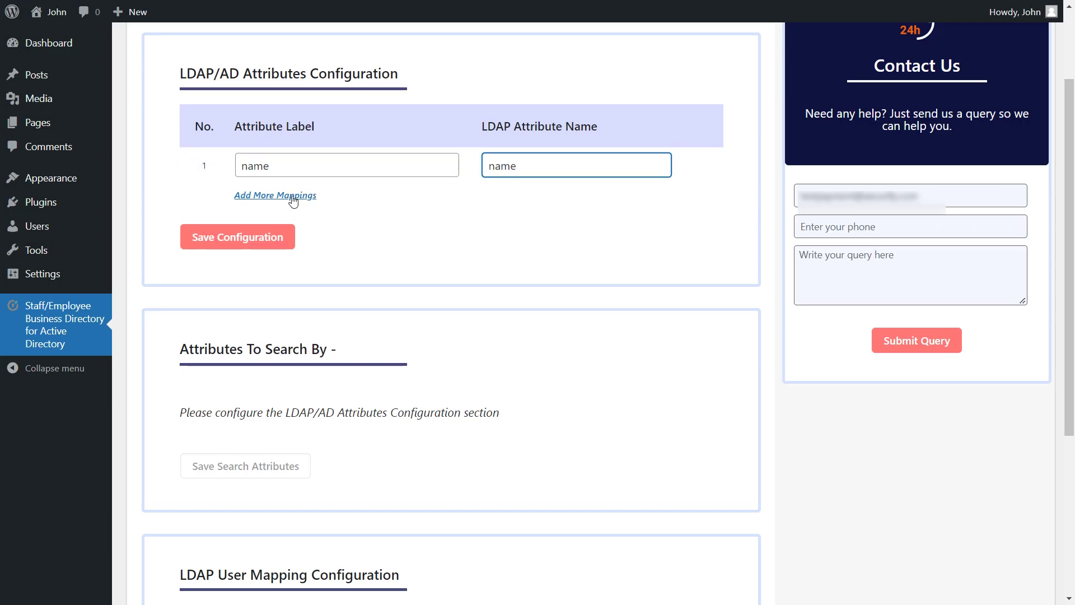
left_click(294, 196)
type("lastname")
key("Tab")
type("sn")
Map email to mail and telephonenumber to telephonenumber
left_click(288, 231)
type("email")
left_click(505, 235)
type("mail")
left_click(280, 264)
left_click(283, 269)
type("telephonenumber")
key("Tab")
type("telephonenumber")
Map department to department and save the attribute mappings
left_click(302, 299)
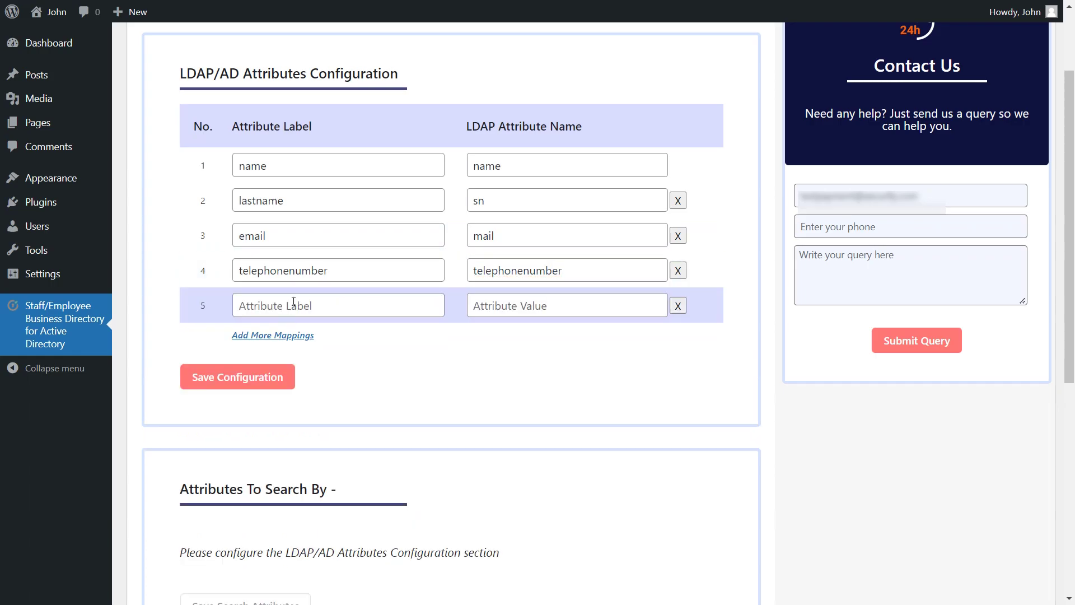
type("department")
key("Tab")
type("department")
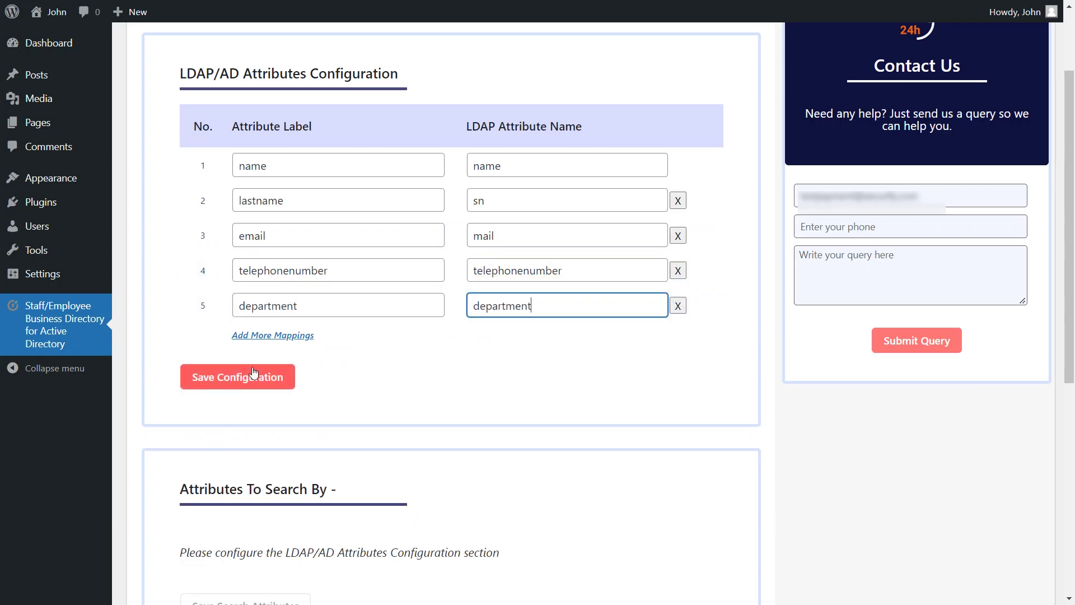
left_click(252, 374)
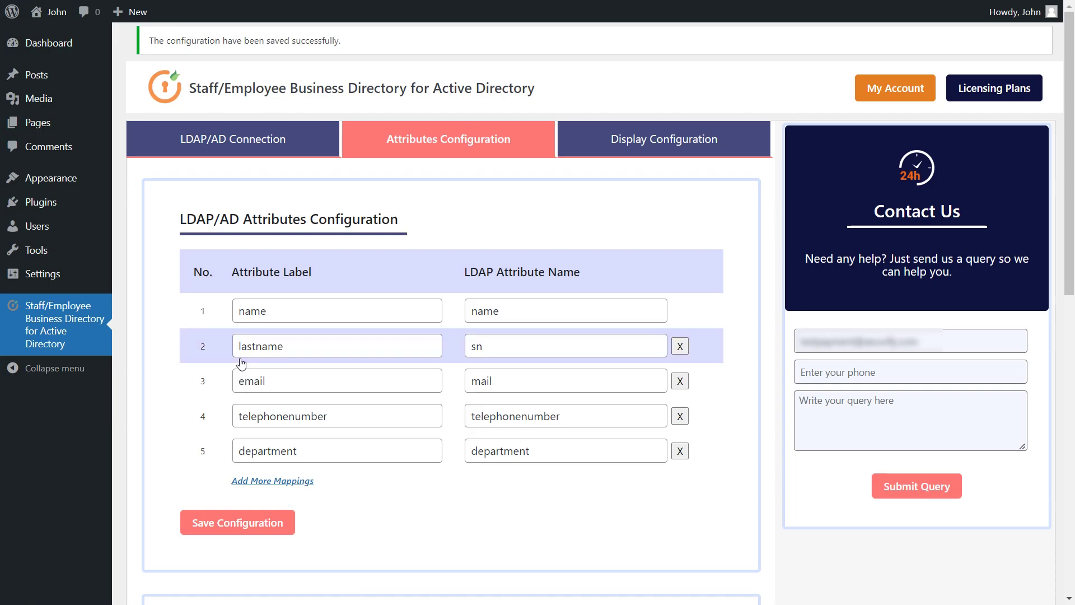
Tick name, email, telephonenumber and department as search attributes and save them
left_click_drag(1070, 126, 1072, 376)
left_click(193, 187)
left_click(395, 187)
left_click(485, 186)
left_click(194, 217)
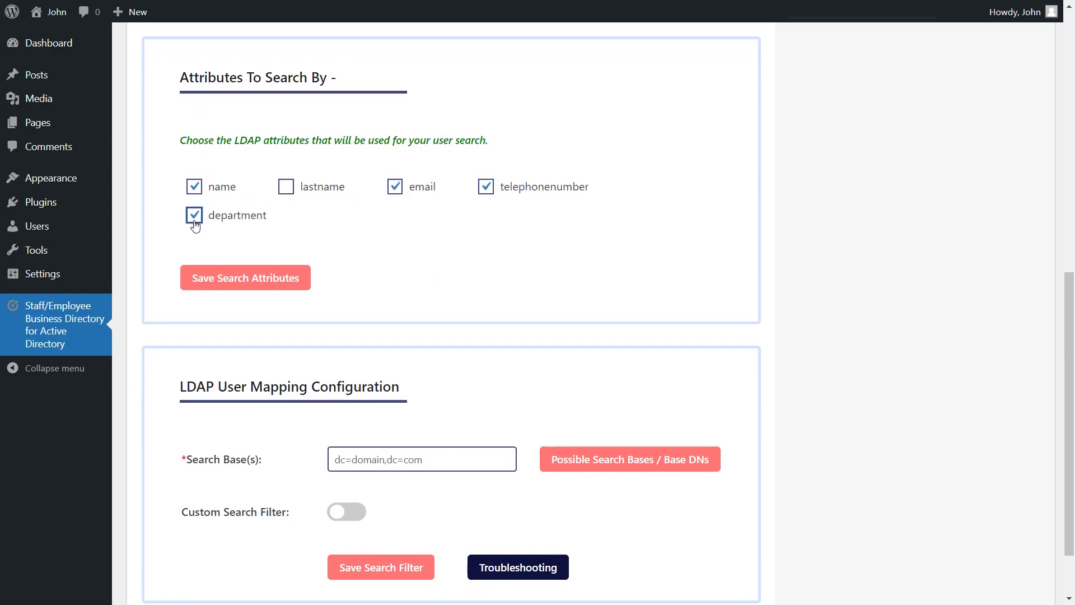
left_click(245, 279)
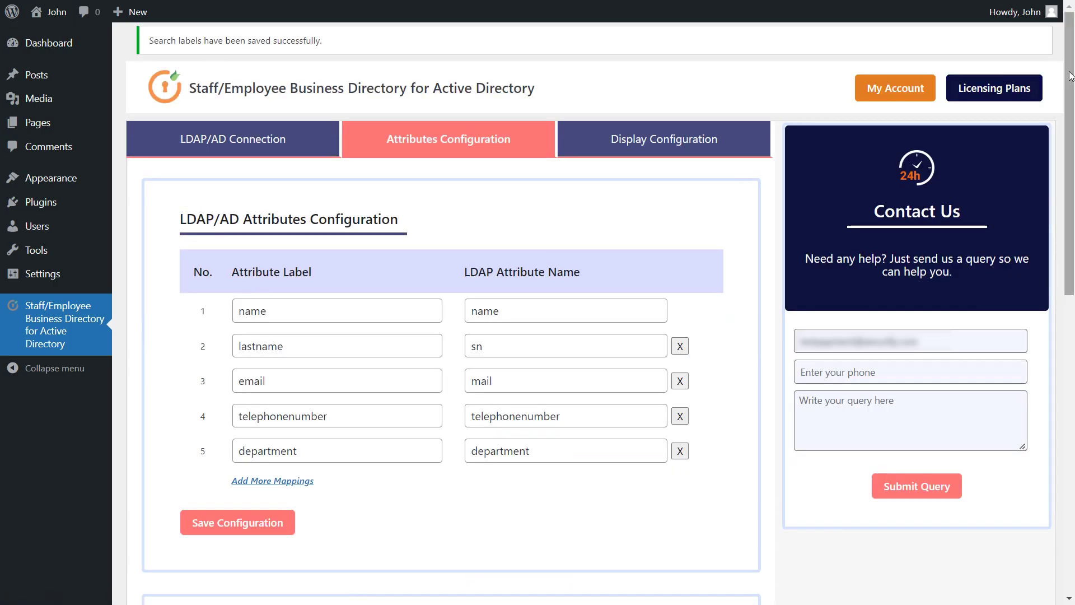
Fill the search base with the first entry from the possible Base DNs list
left_click_drag(1070, 76, 1072, 375)
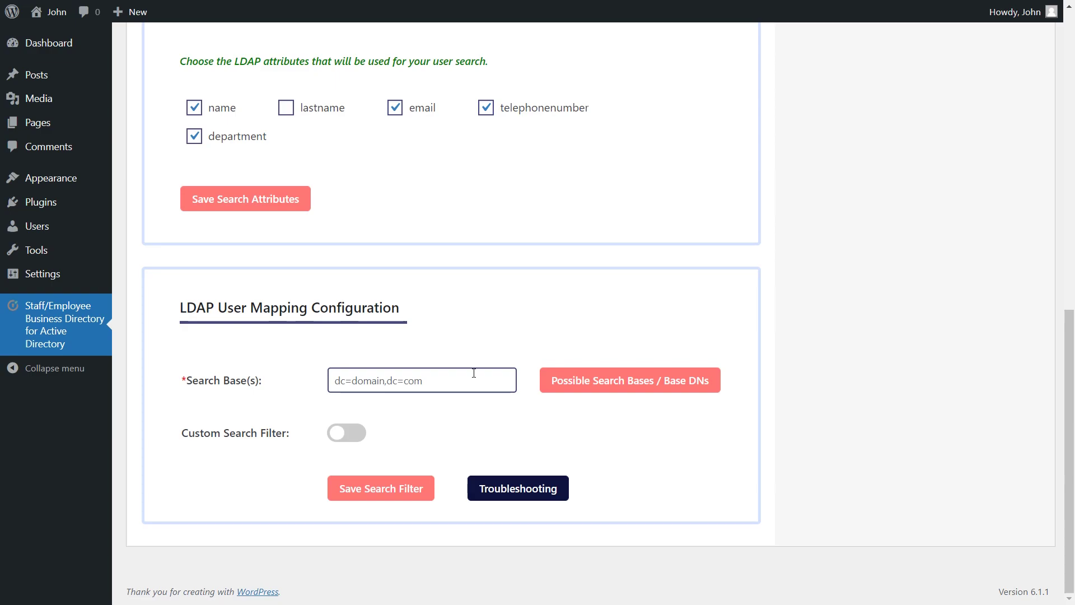
left_click(610, 381)
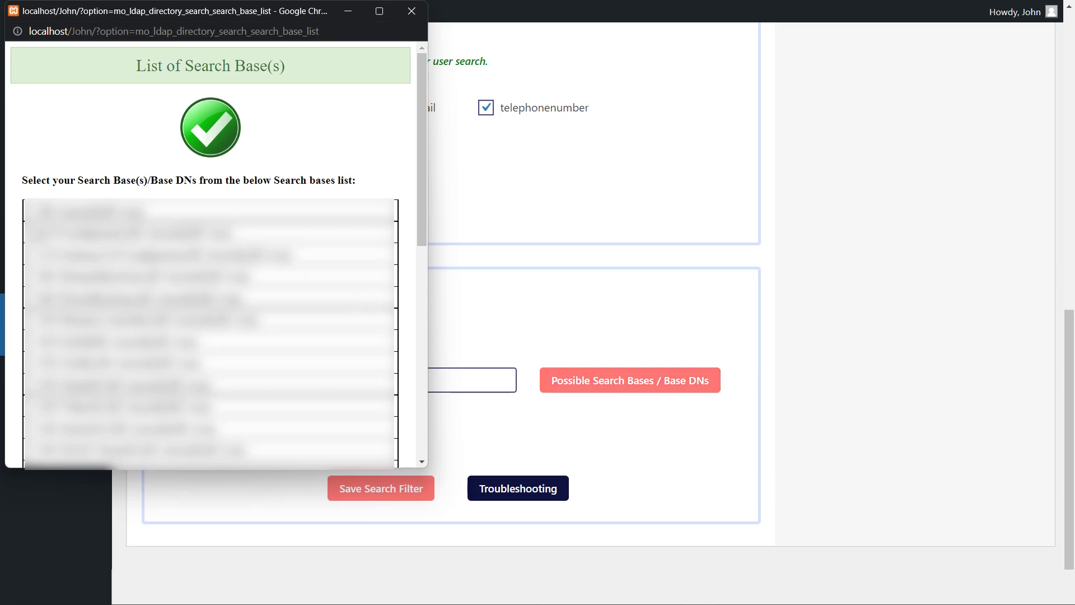
left_click(34, 211)
scroll(261, 303, "down", 10)
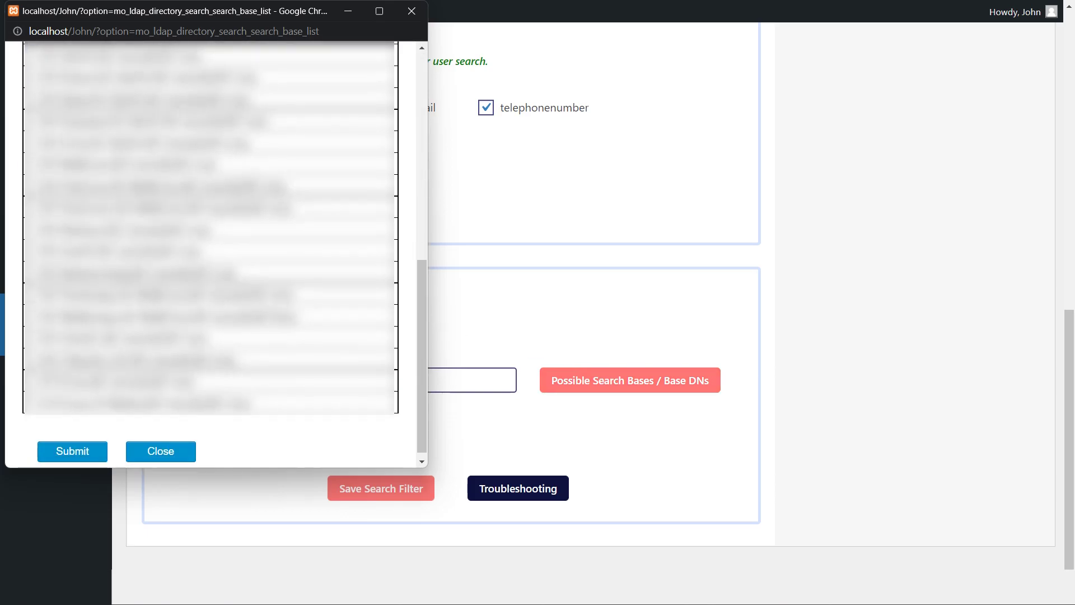
left_click(69, 441)
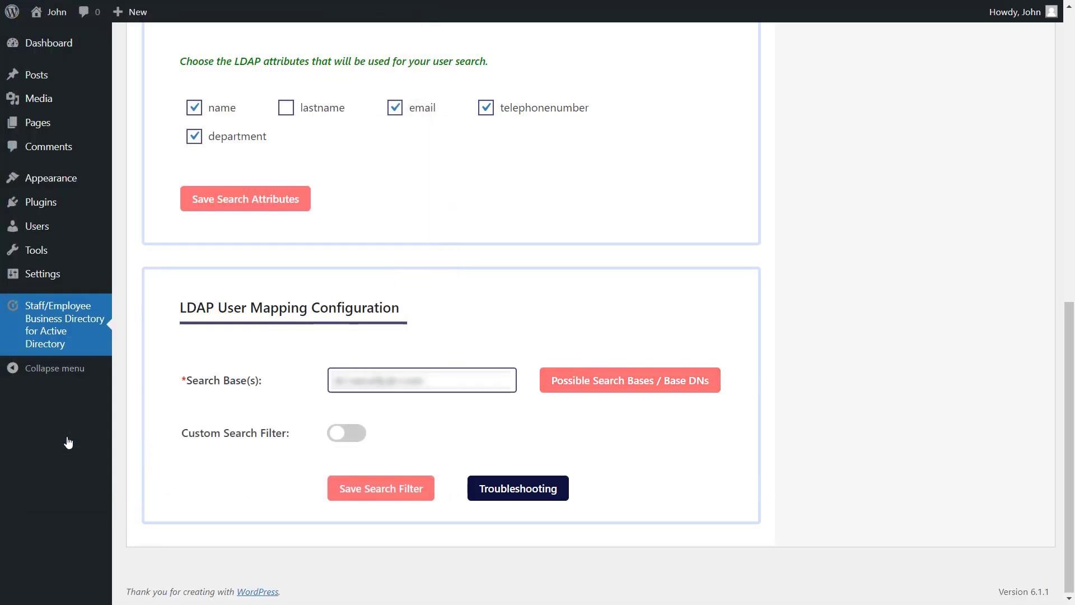
Enable a custom search filter excluding one account and save the search settings
left_click(336, 437)
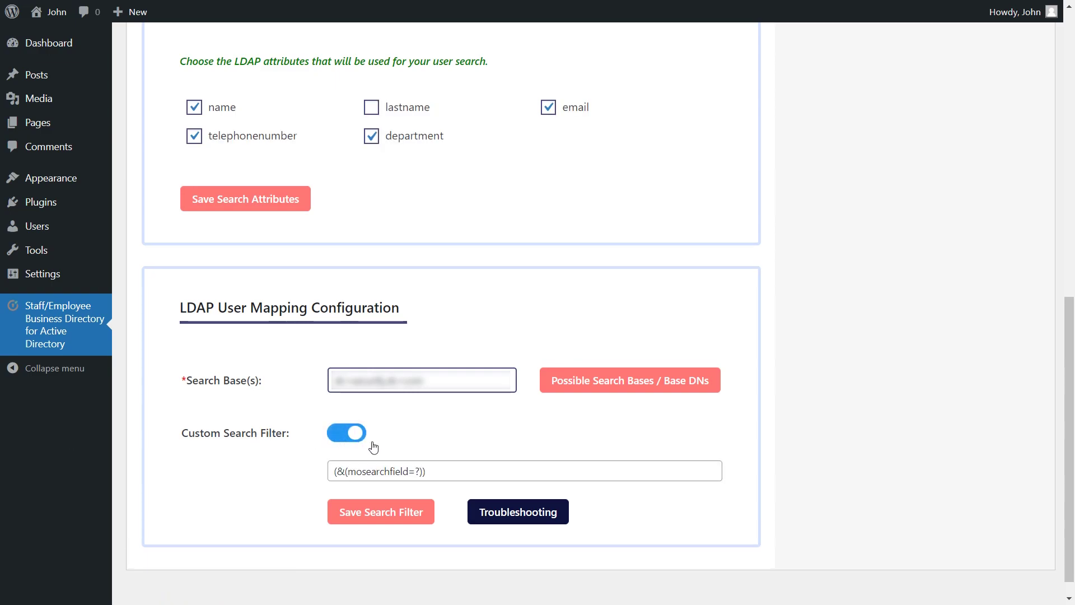
left_click(424, 472)
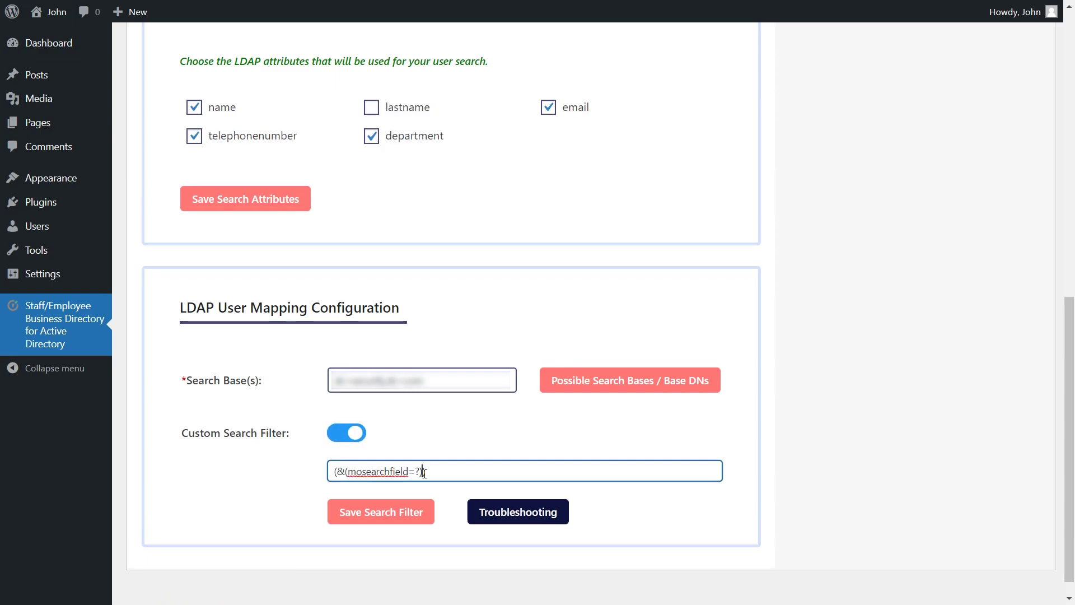
type("(!(samaccountname=david))")
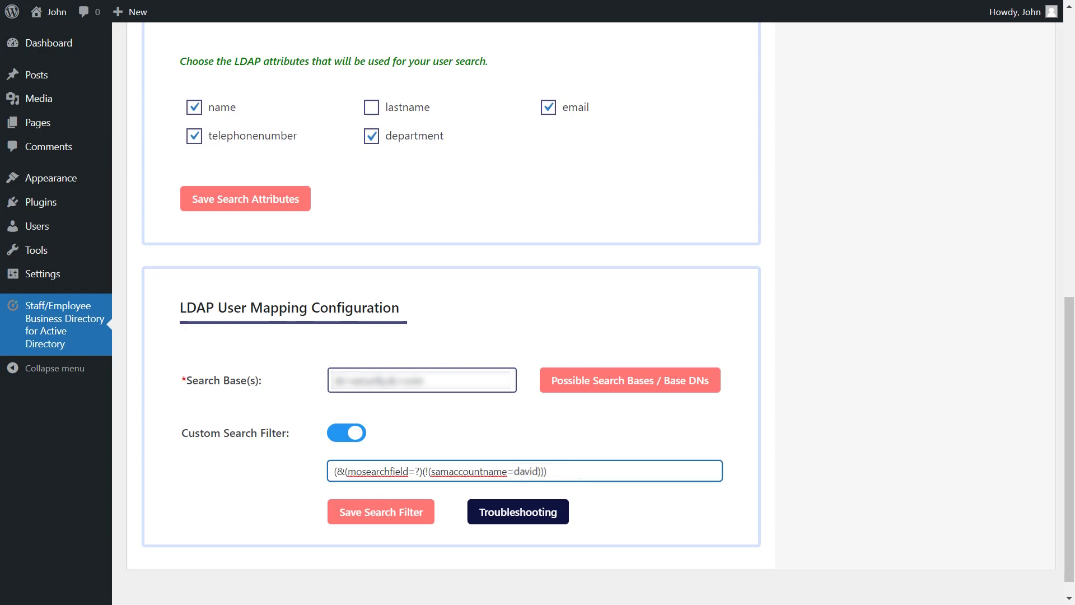
left_click(386, 515)
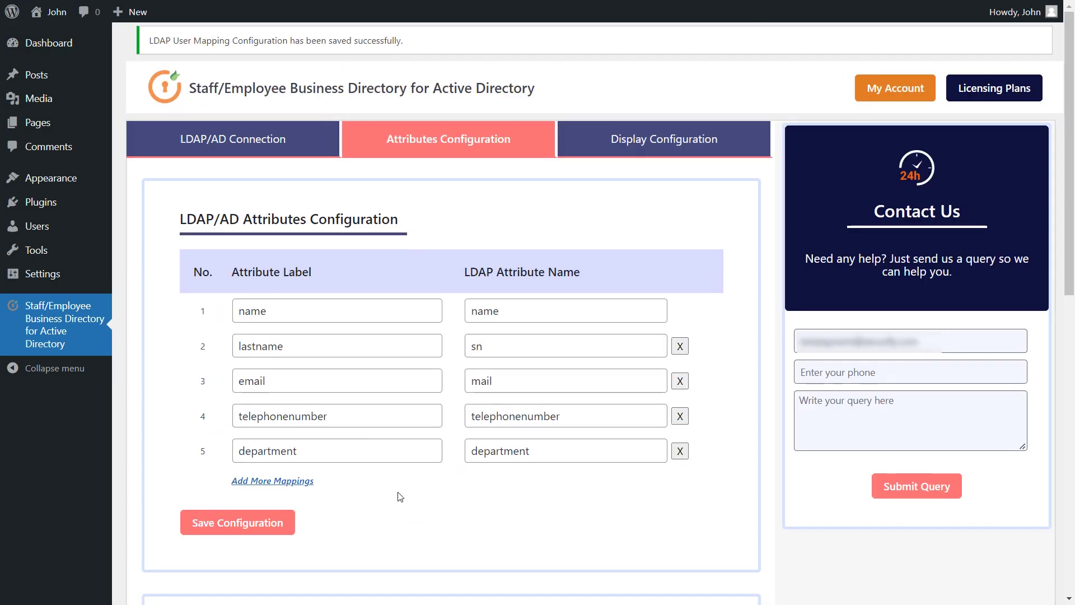
Copy the [miniorange_ldap_directory_search] shortcode from Display Configuration
left_click(668, 144)
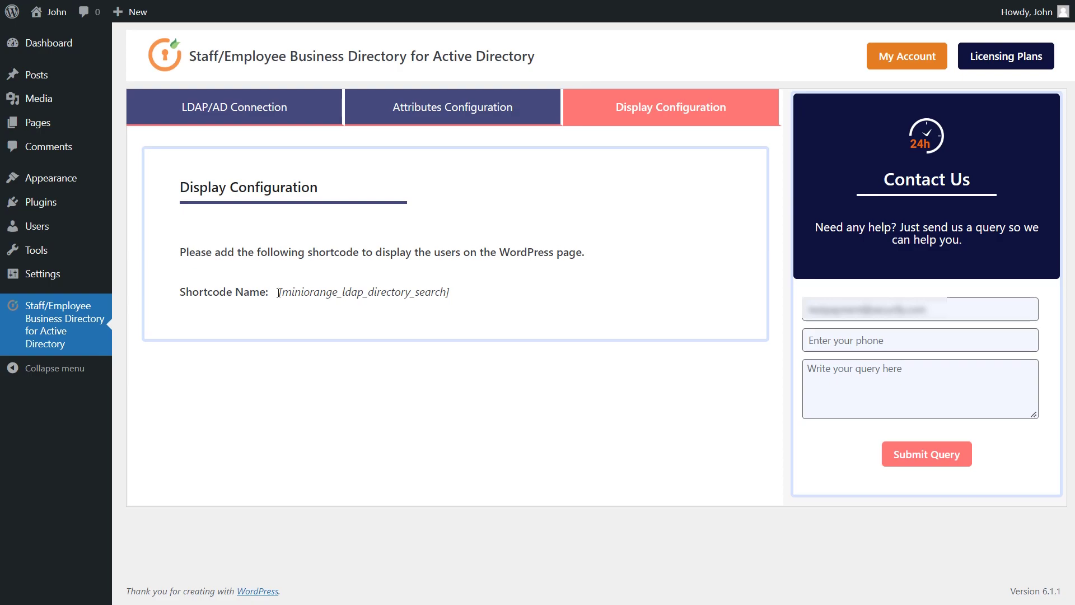
left_click_drag(278, 293, 447, 292)
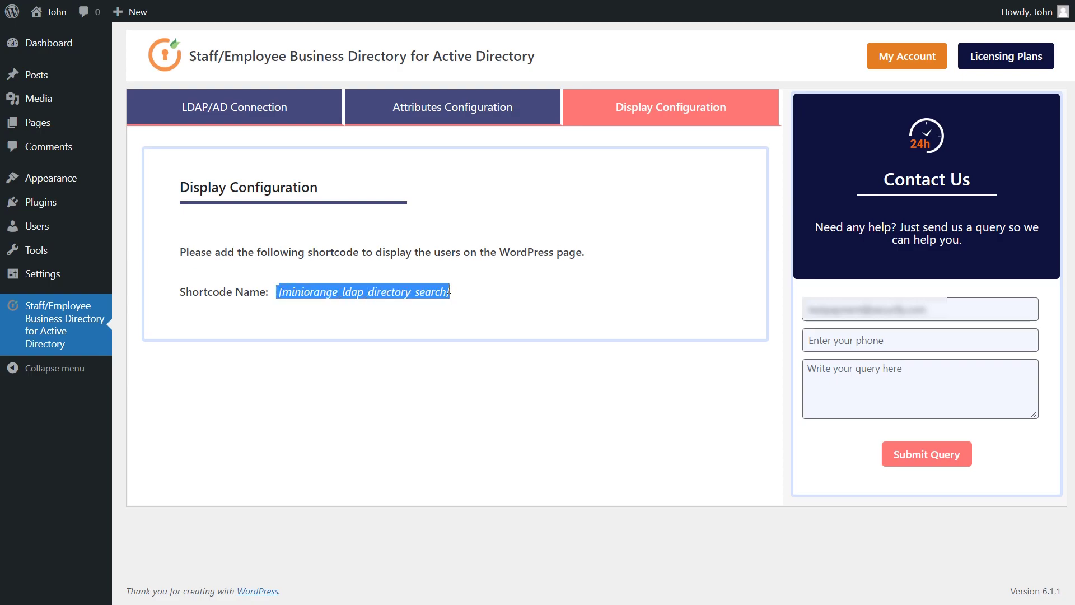
mouse_move(38, 122)
left_click(139, 121)
Create a new page with a Shortcode block holding the copied shortcode and publish it
left_click(209, 55)
left_click(756, 162)
left_click(807, 280)
type("[miniorange_ldap_directory_search]")
left_click(984, 25)
left_click(926, 23)
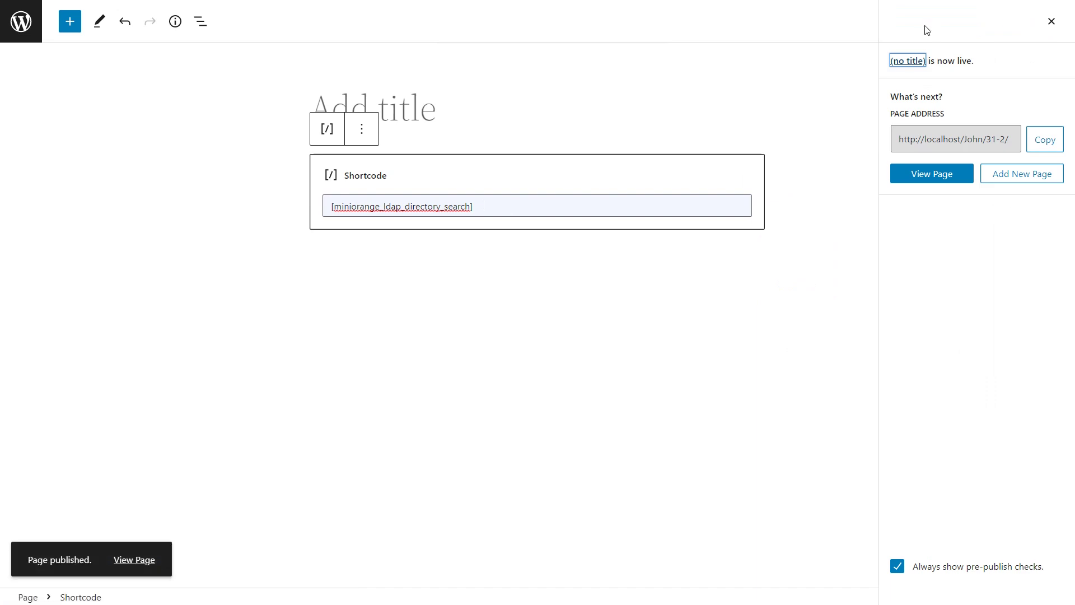
On the live page, run a Name search with no value to list all employees
left_click(932, 174)
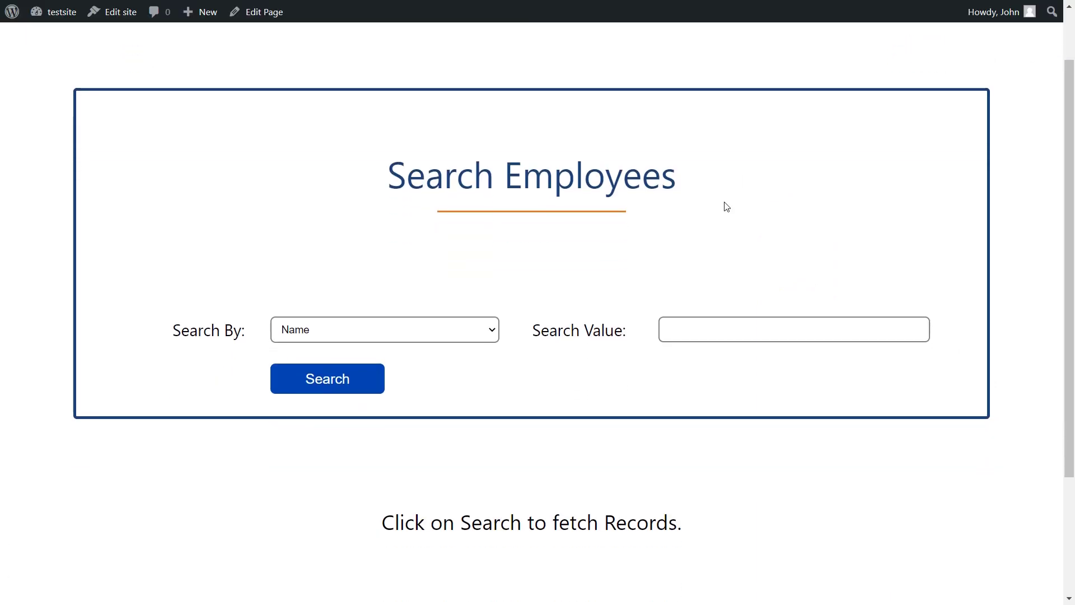
left_click(392, 336)
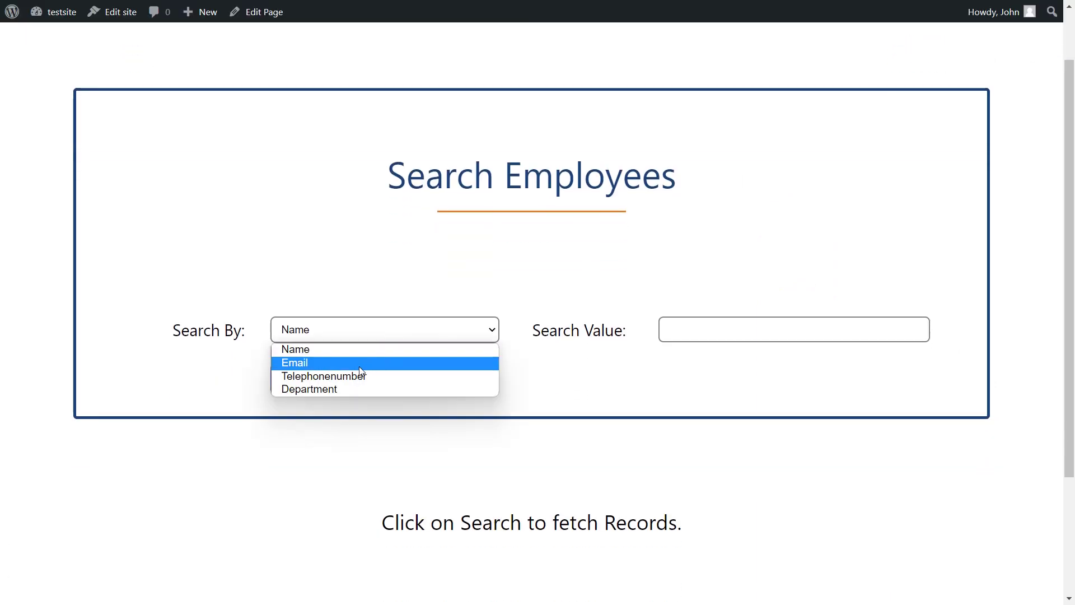
left_click(301, 350)
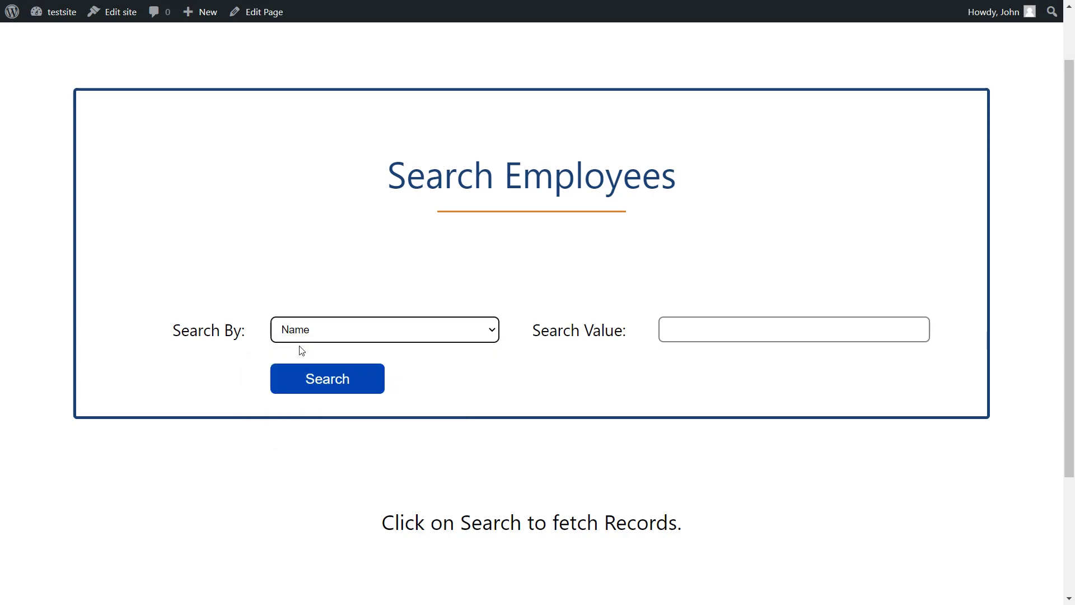
left_click(324, 379)
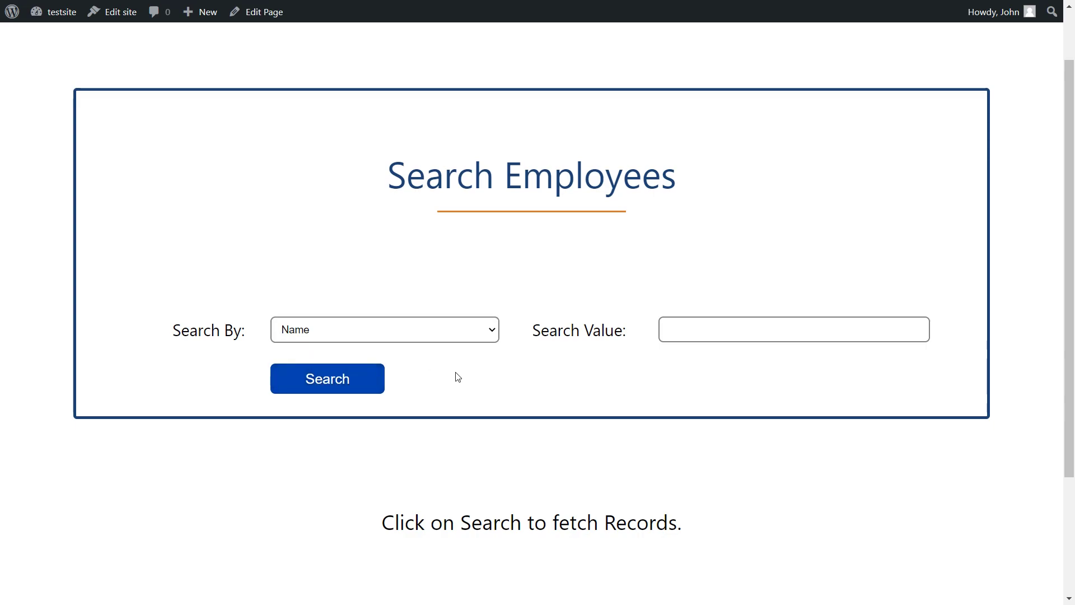
Keep default sorting in ascending order and switch results to list view, then back to grid
scroll(455, 371, "down", 6)
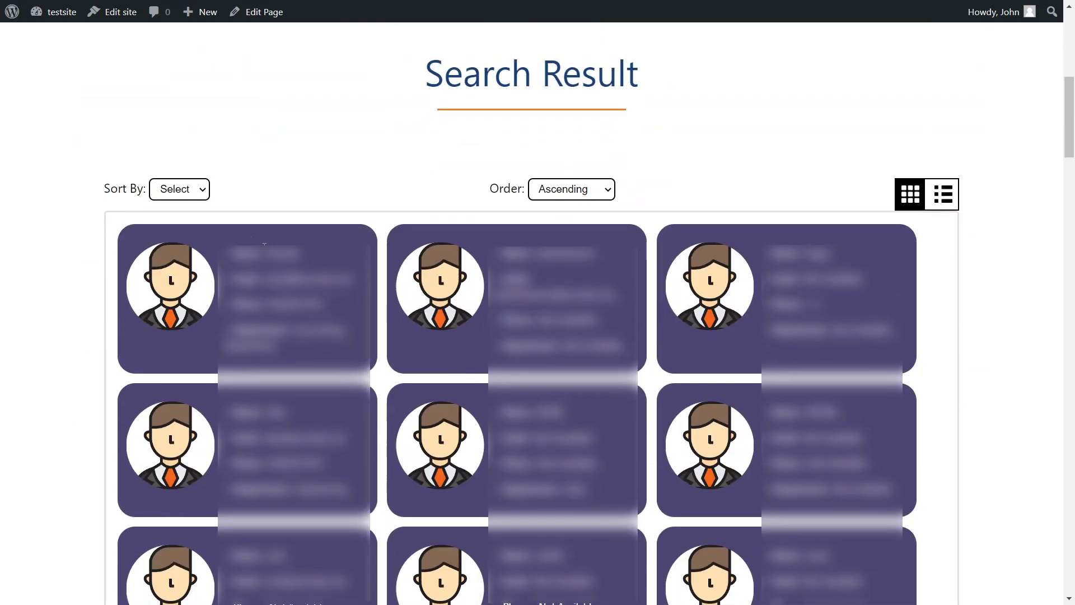
left_click(171, 192)
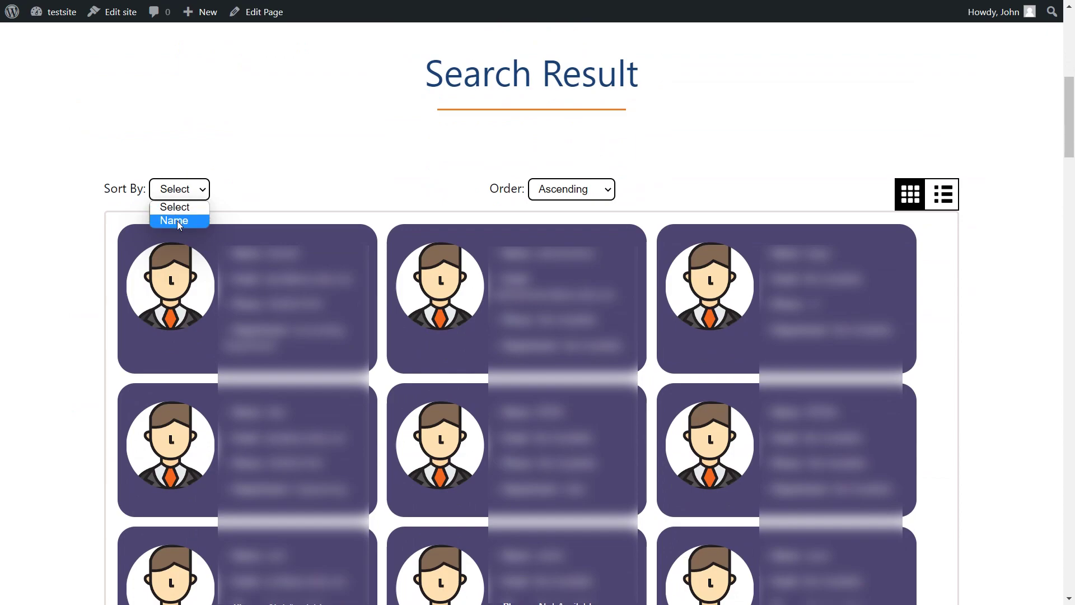
left_click(187, 198)
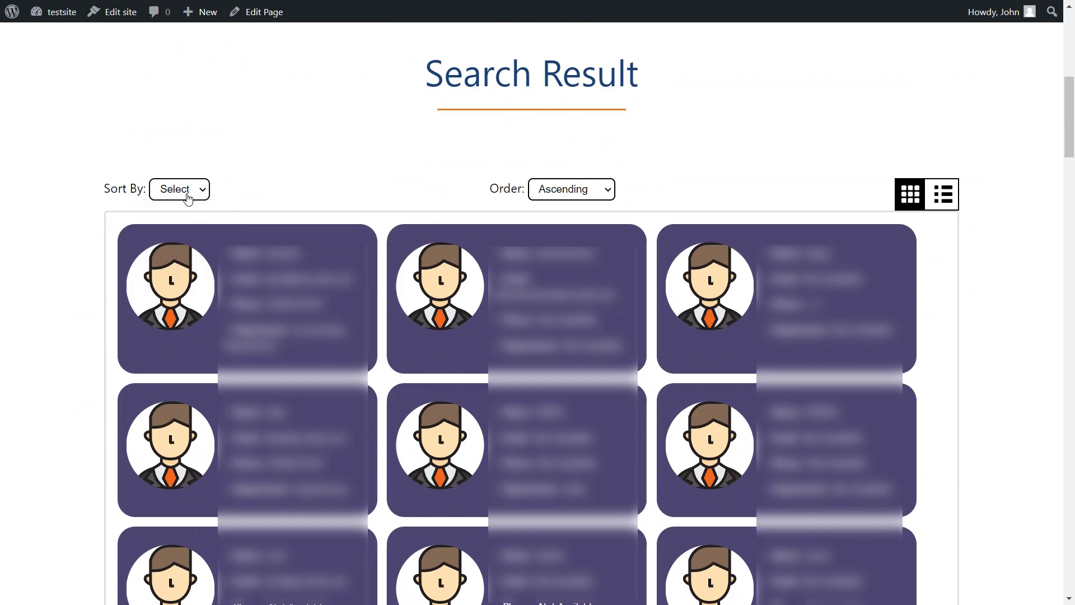
left_click(592, 192)
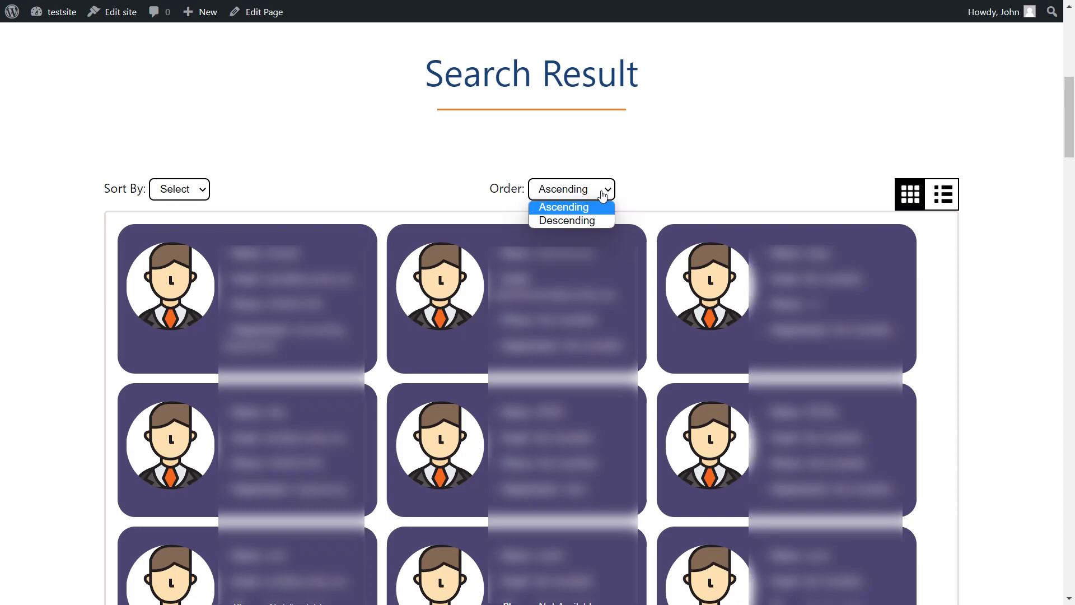
left_click(604, 193)
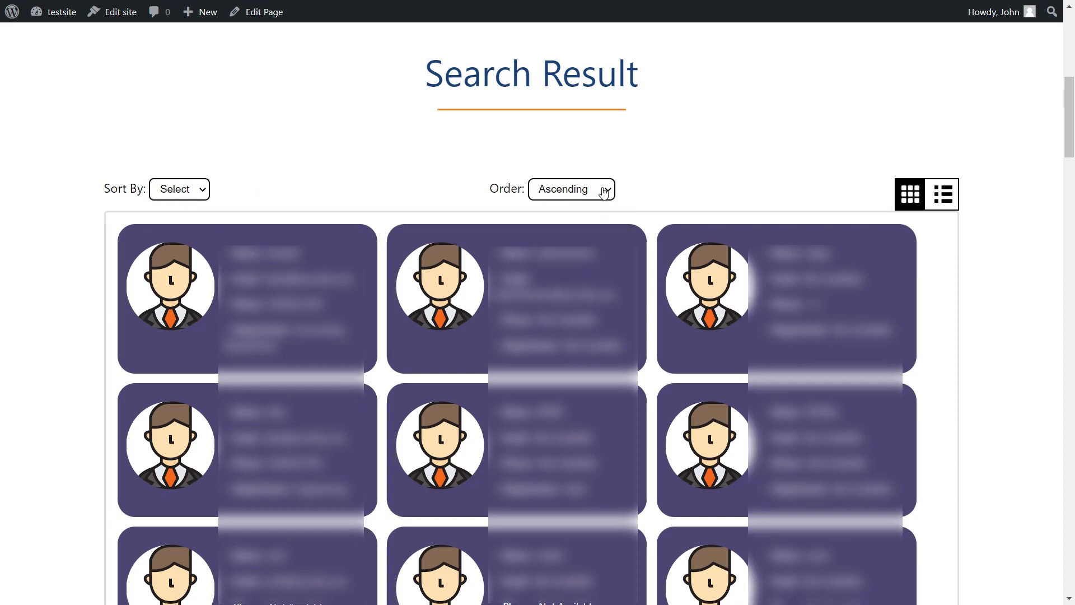
left_click(935, 197)
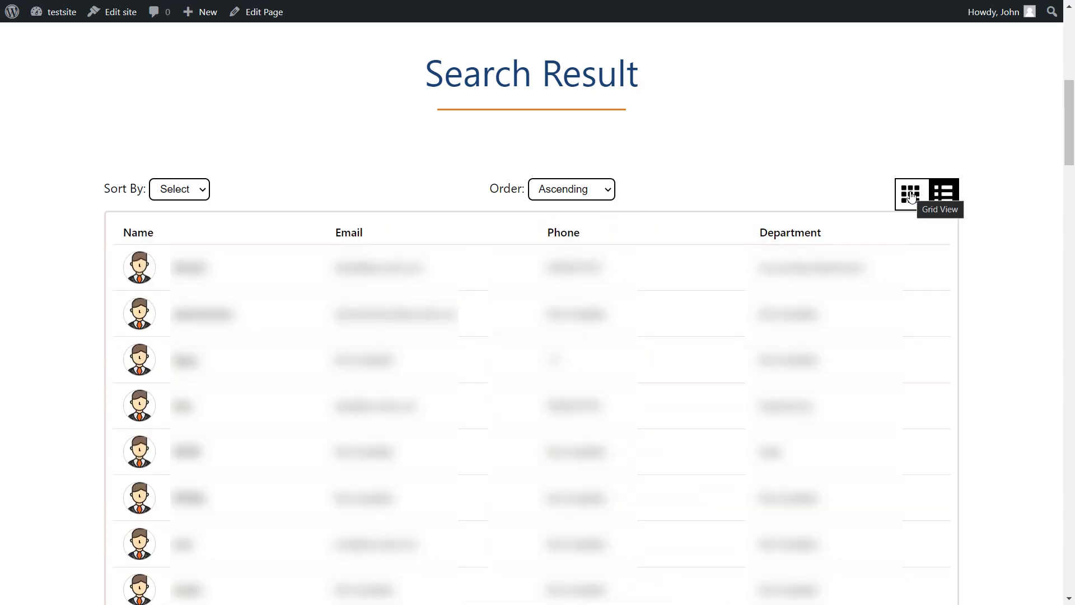
left_click(911, 196)
Search by part of an employee's name to show a single matching card
scroll(863, 193, "up", 5)
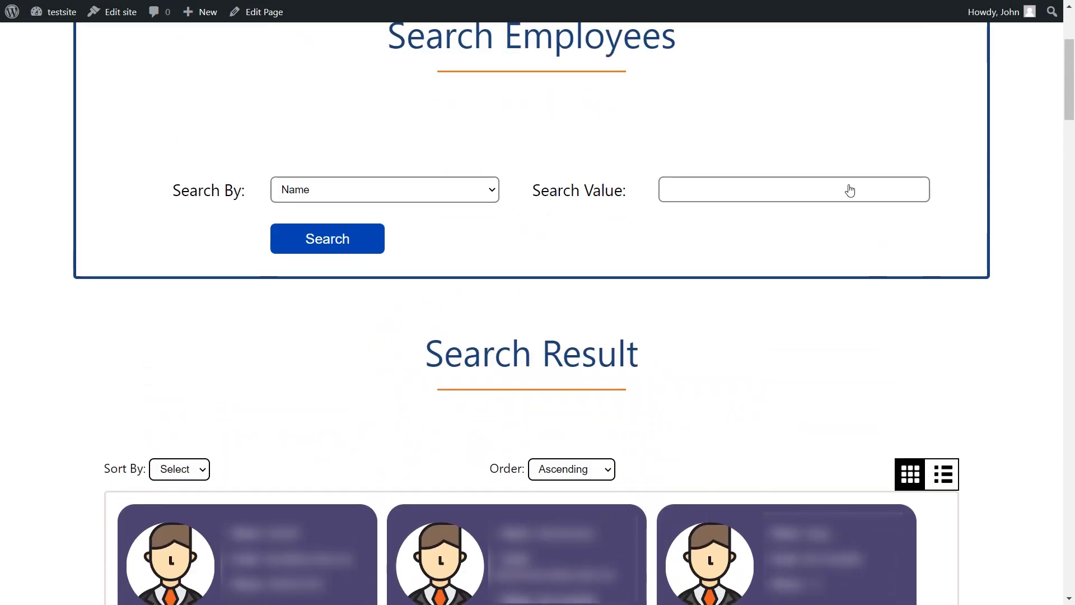
left_click(713, 192)
type("eva")
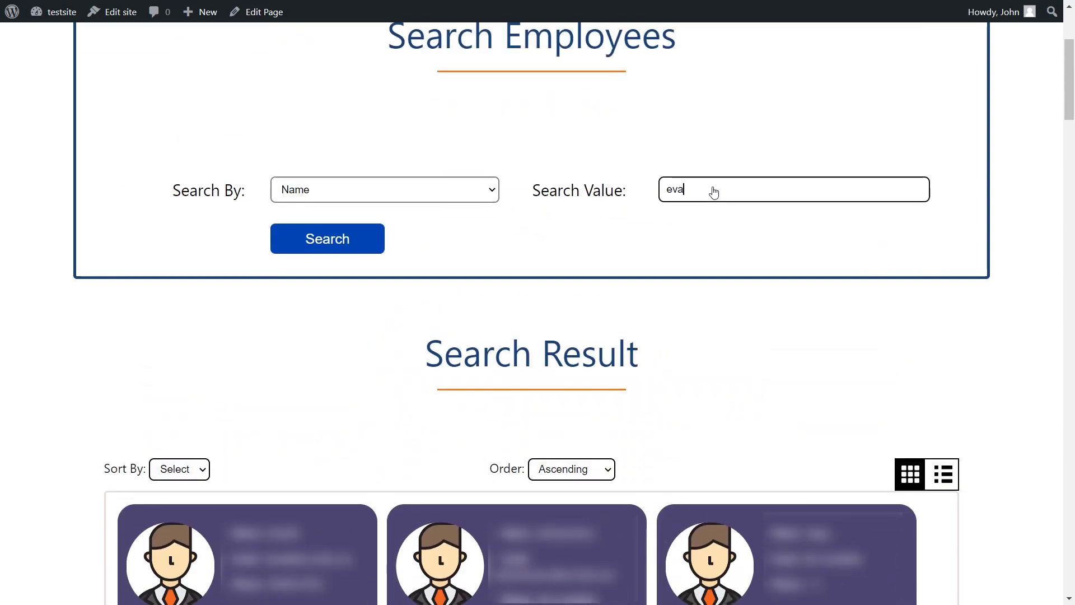
left_click(323, 246)
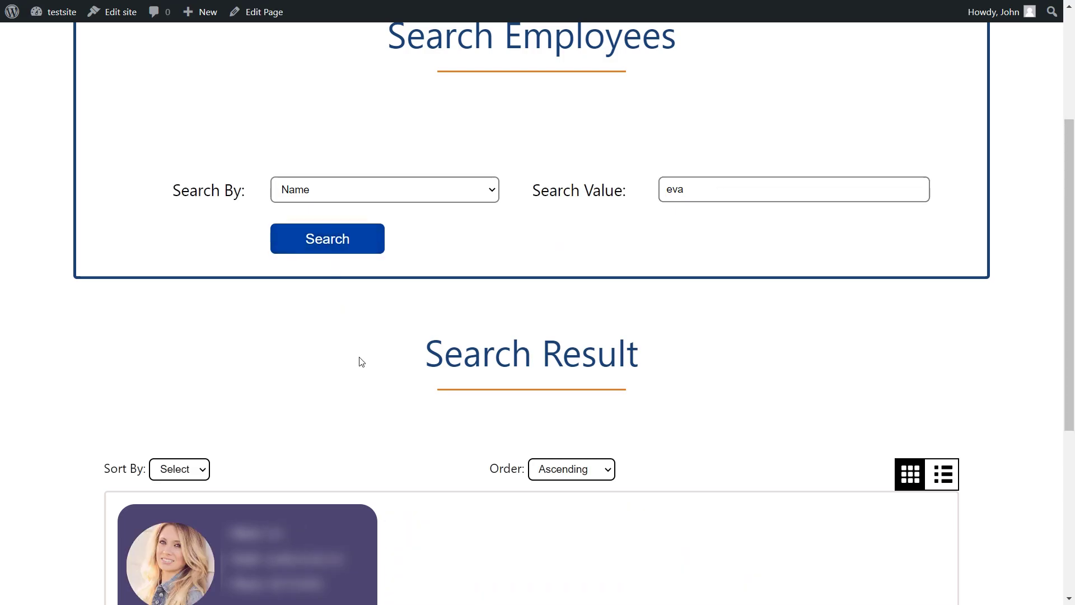